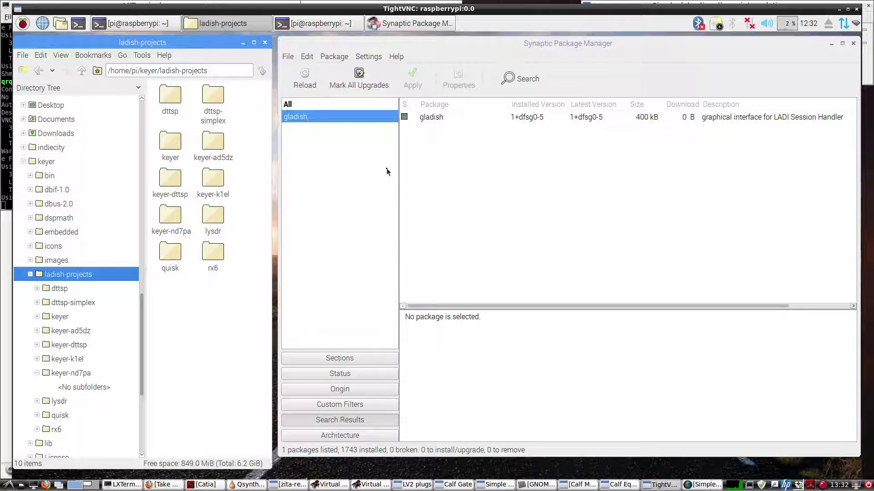
- Show the installed gladish package's description in Synaptic and select the keyer-nd7pa folder
{"action": "left_click", "coordinate": [440, 118]}
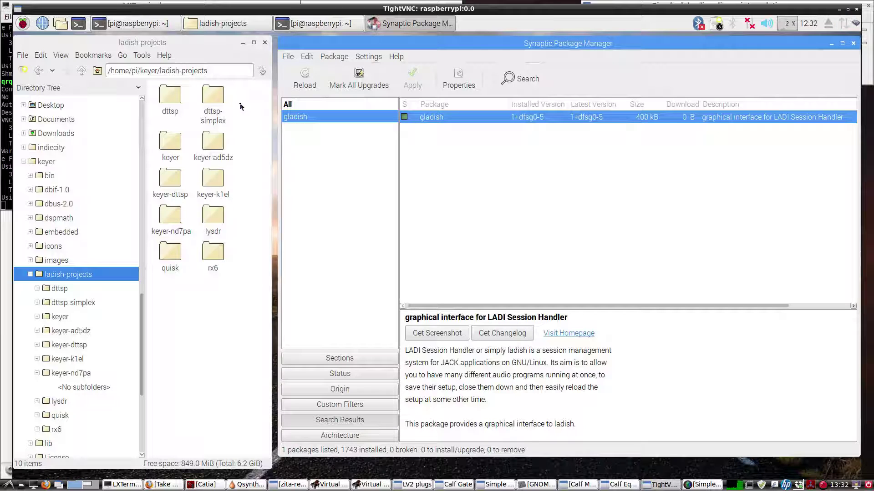
{"action": "left_click", "coordinate": [175, 220]}
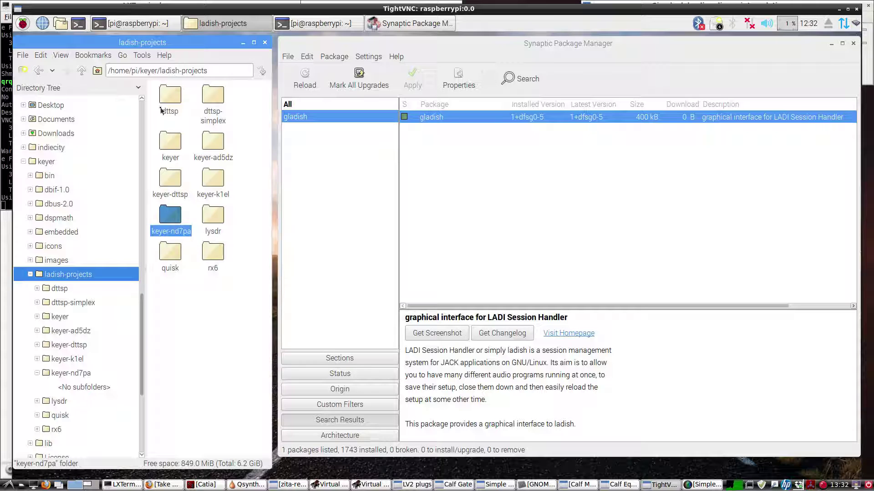
- Launch gladish from the Sound & Video menu and move its window up and left
{"action": "left_click", "coordinate": [23, 23]}
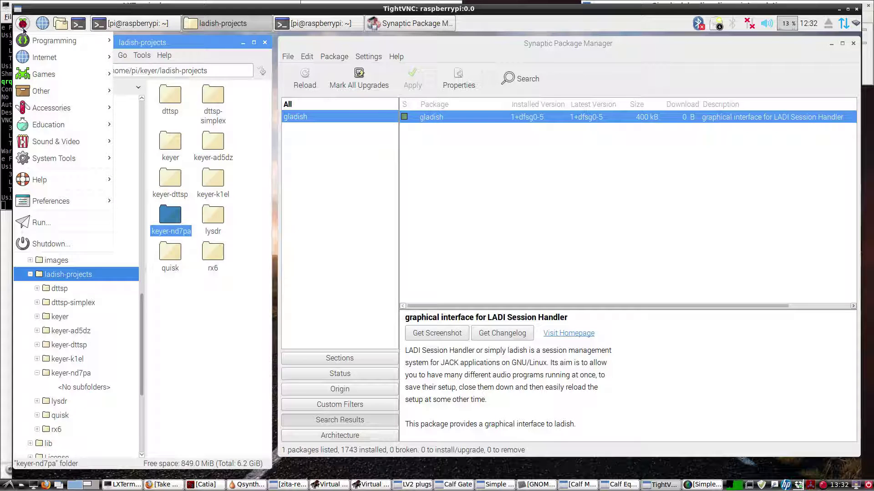
{"action": "mouse_move", "coordinate": [75, 142]}
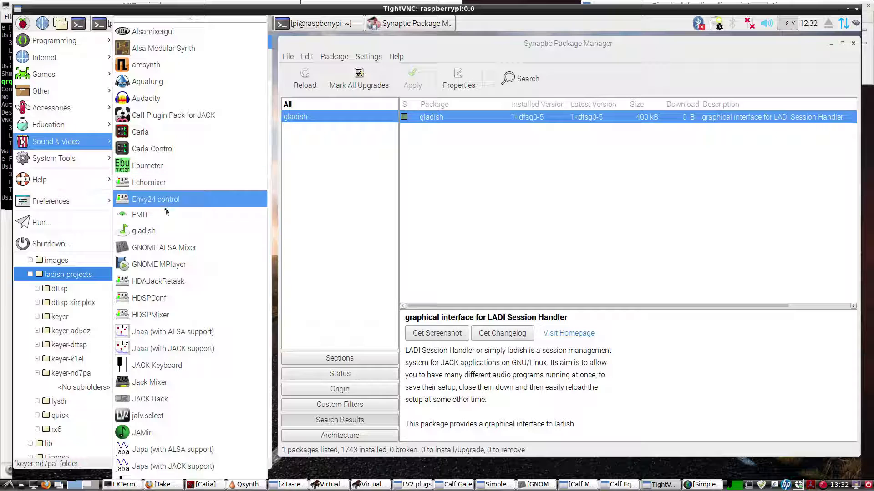
{"action": "left_click", "coordinate": [166, 229]}
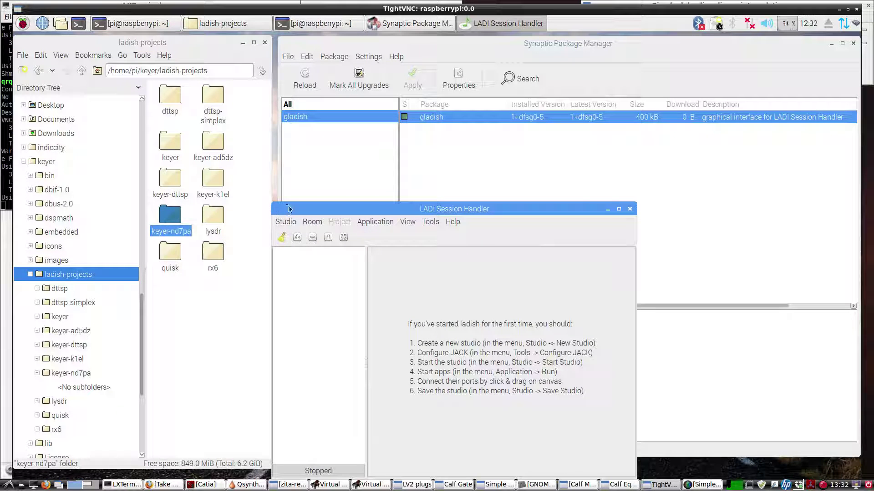
{"action": "left_click_drag", "start_coordinate": [290, 211], "coordinate": [250, 121]}
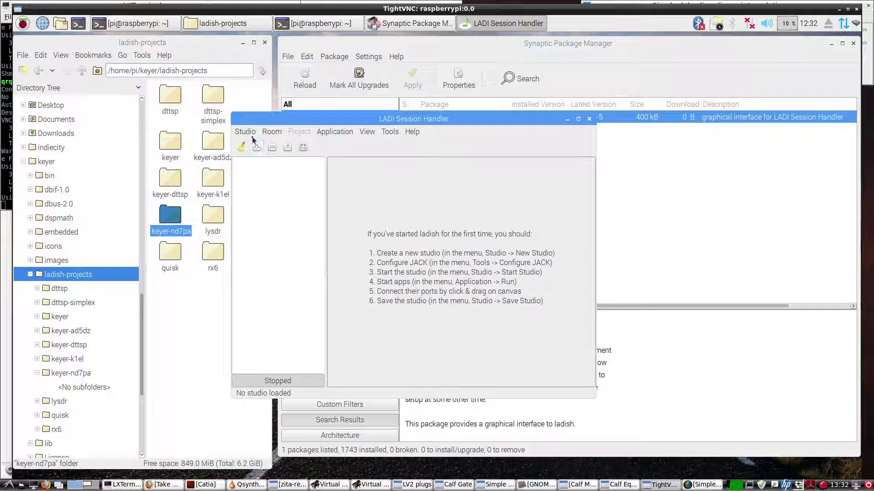
{"action": "left_click", "coordinate": [250, 132]}
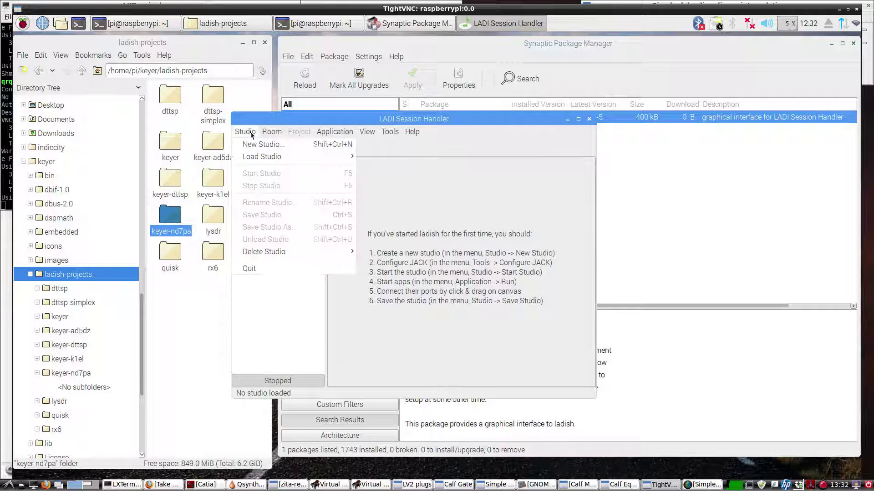
- Create a new studio named newmorsestudio
{"action": "left_click", "coordinate": [255, 145]}
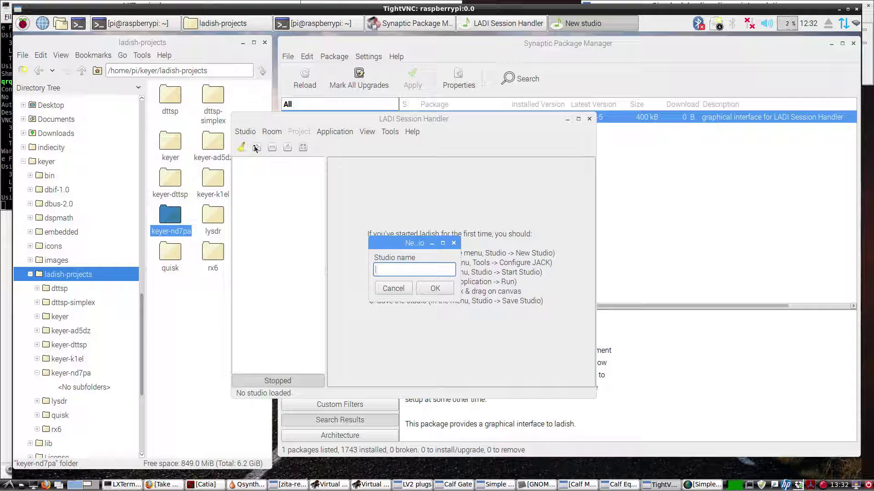
{"action": "type", "text": "newmorsestudio"}
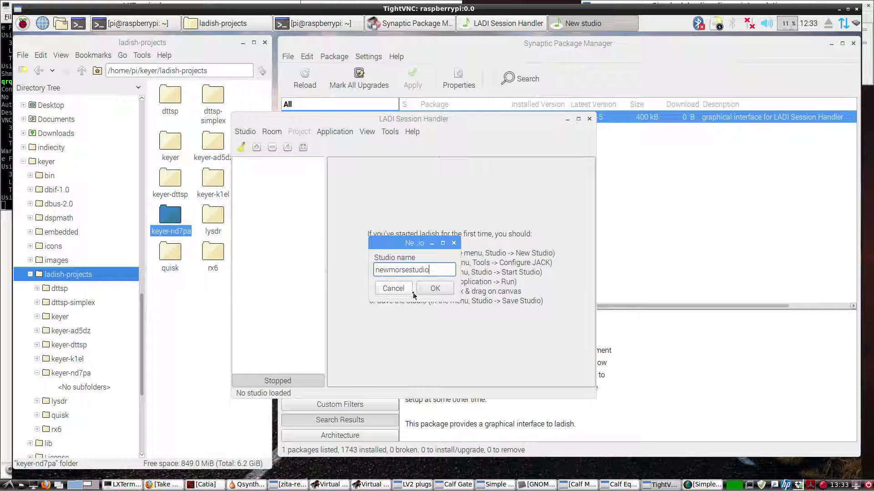
{"action": "left_click", "coordinate": [434, 290]}
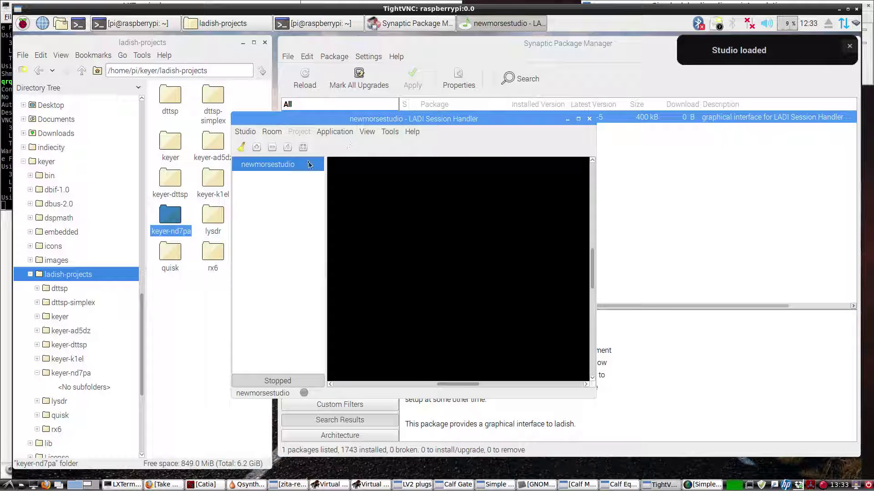
{"action": "left_click", "coordinate": [389, 133]}
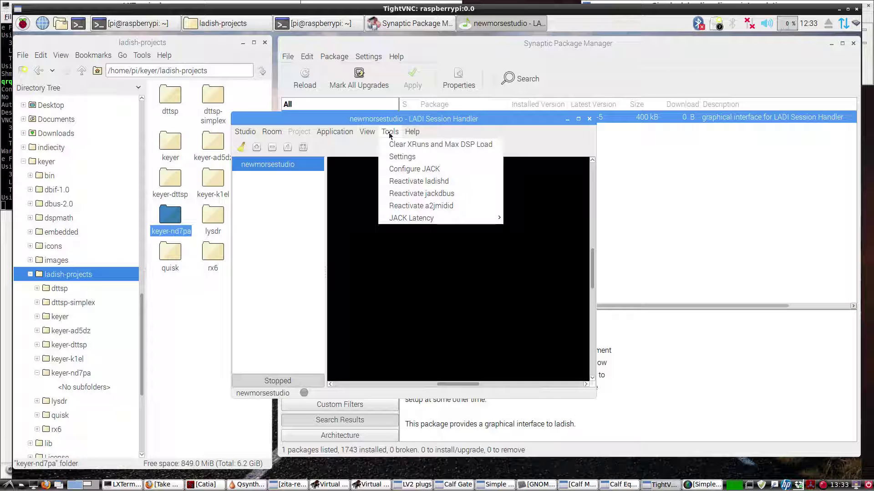
{"action": "left_click", "coordinate": [412, 171]}
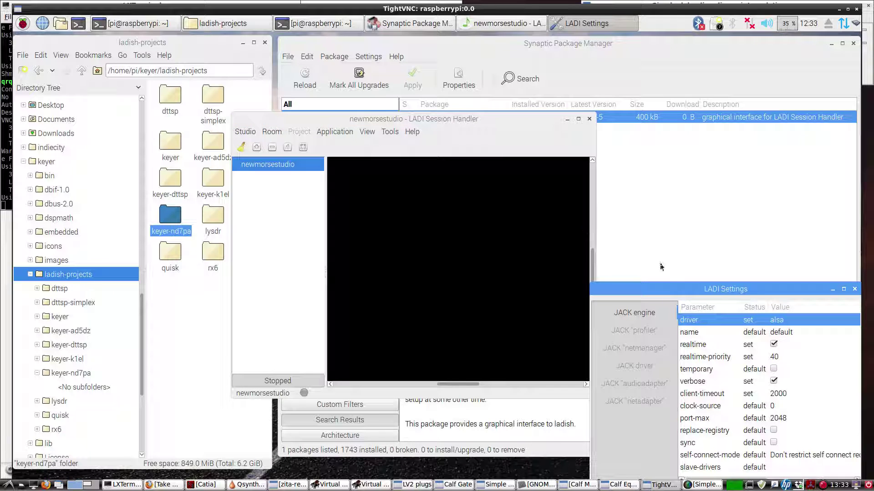
{"action": "left_click_drag", "start_coordinate": [680, 288], "coordinate": [306, 81]}
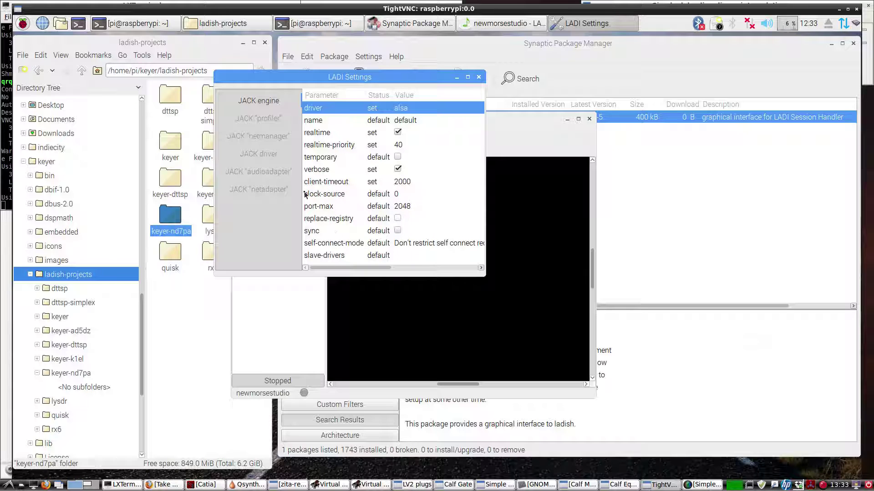
{"action": "left_click", "coordinate": [268, 154]}
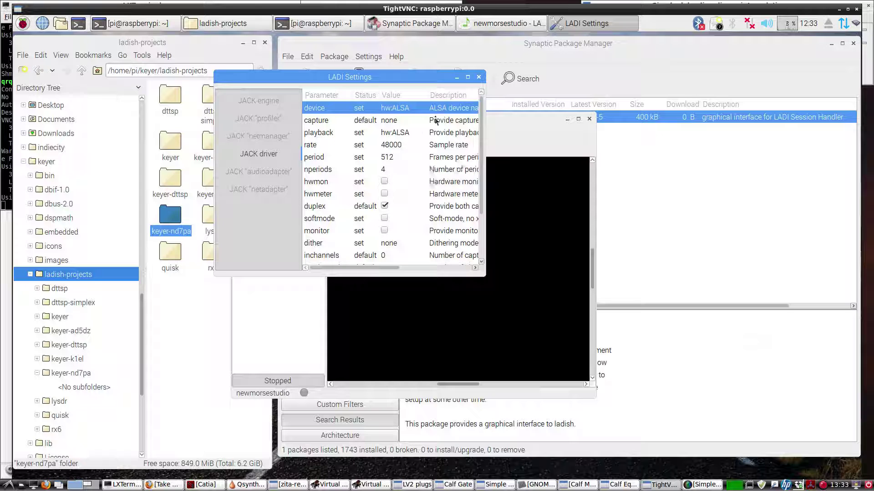
{"action": "left_click", "coordinate": [478, 77]}
- Start newmorsestudio and JACK at 48 kHz, then reposition the Hardware Playback node
{"action": "left_click", "coordinate": [246, 131]}
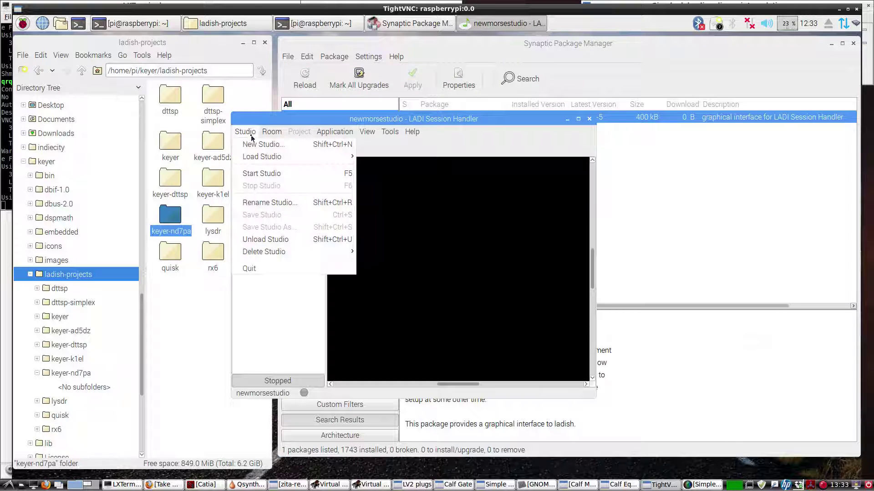
{"action": "left_click", "coordinate": [265, 175]}
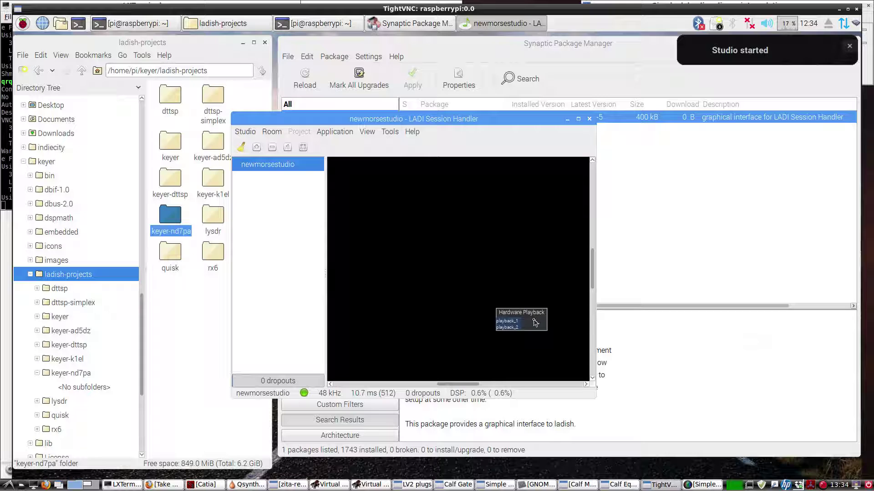
{"action": "left_click_drag", "start_coordinate": [534, 323], "coordinate": [551, 278]}
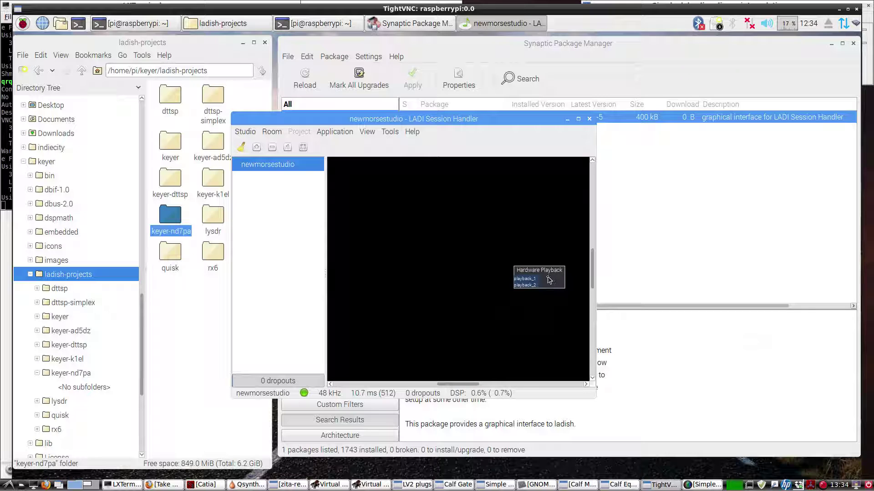
- Create a room named keyer from the Basic template and place it left of Hardware Playback
{"action": "right_click", "coordinate": [269, 167]}
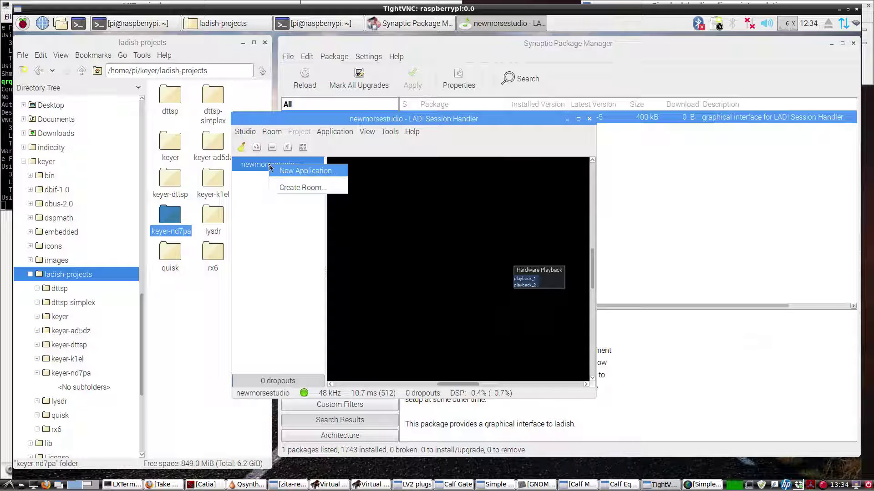
{"action": "left_click", "coordinate": [295, 188]}
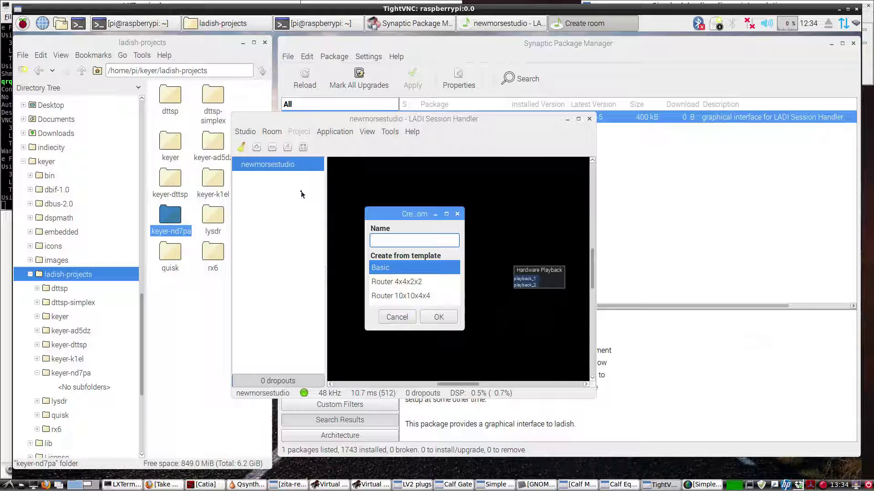
{"action": "type", "text": "keyer"}
{"action": "left_click", "coordinate": [438, 317]}
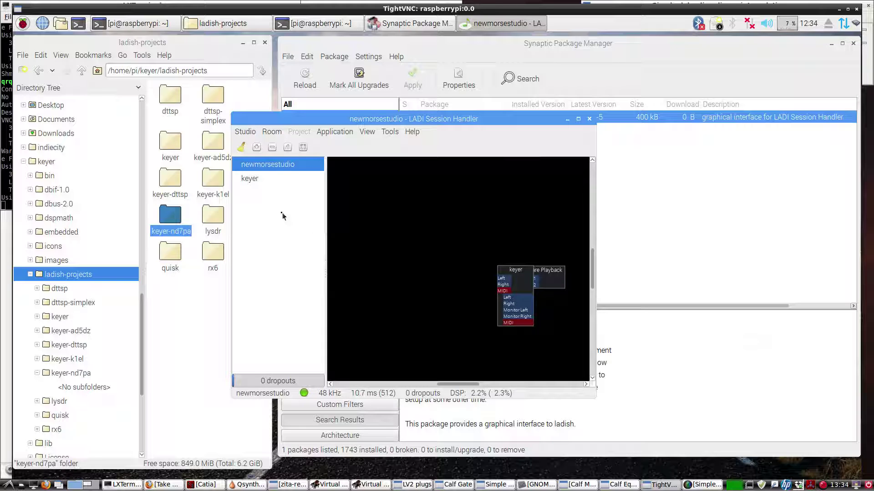
{"action": "left_click_drag", "start_coordinate": [502, 270], "coordinate": [437, 267]}
{"action": "left_click_drag", "start_coordinate": [549, 280], "coordinate": [553, 291]}
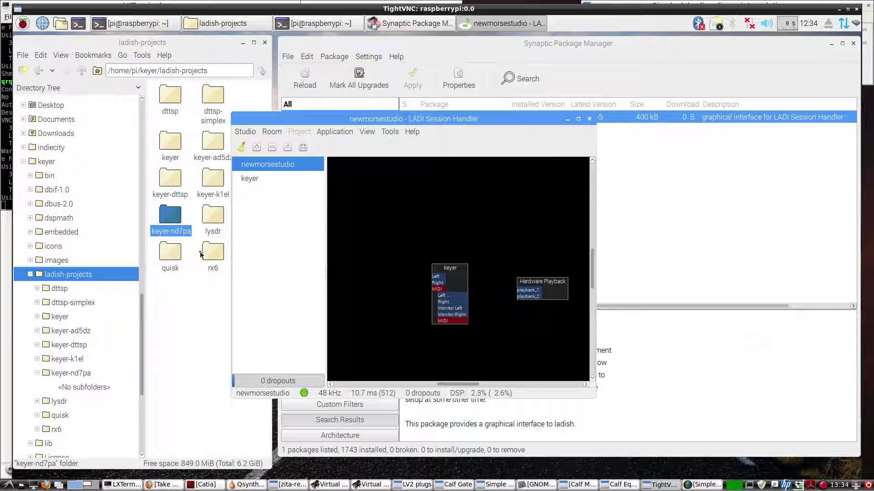
- Load the keyer-nd7pa project from pi/keyer/ladish-projects into the keyer room and view its graph
{"action": "left_click", "coordinate": [253, 181]}
{"action": "right_click", "coordinate": [253, 181]}
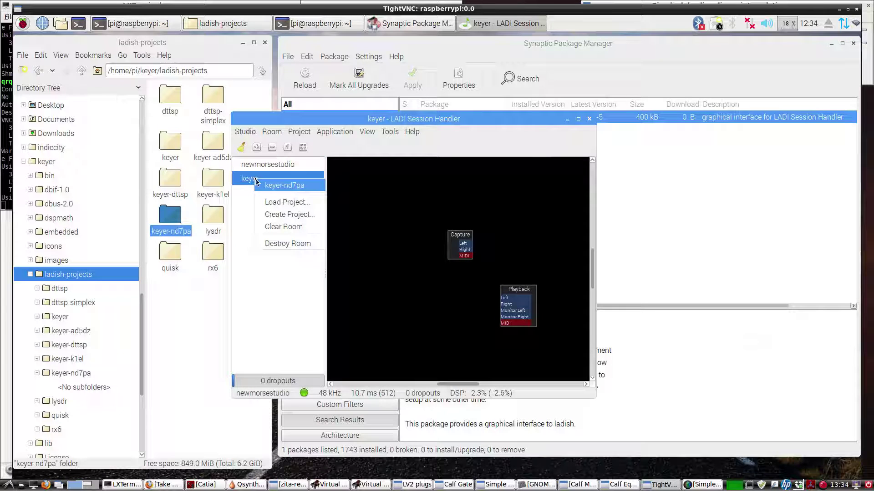
{"action": "left_click", "coordinate": [277, 203]}
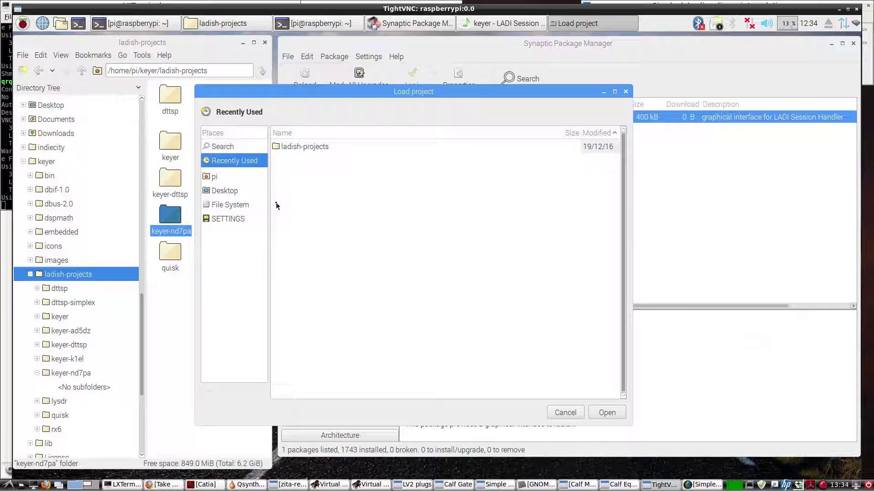
{"action": "left_click", "coordinate": [221, 183]}
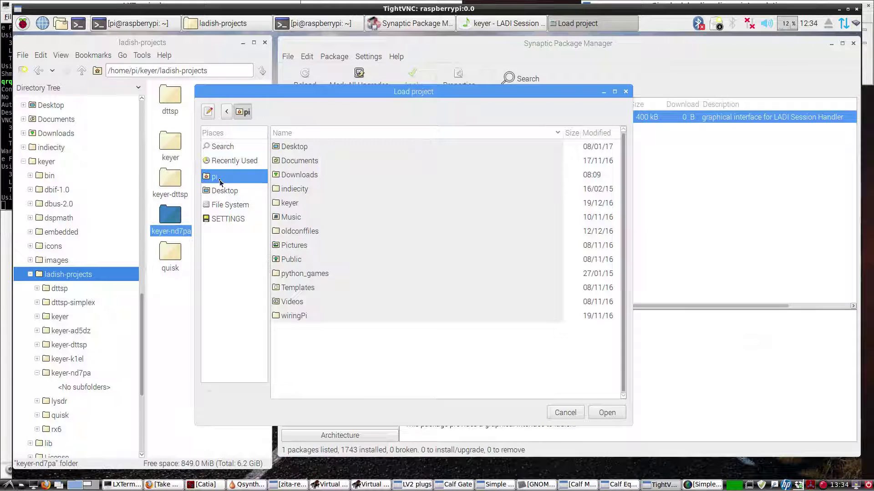
{"action": "left_click", "coordinate": [290, 206]}
{"action": "double_click", "coordinate": [289, 205]}
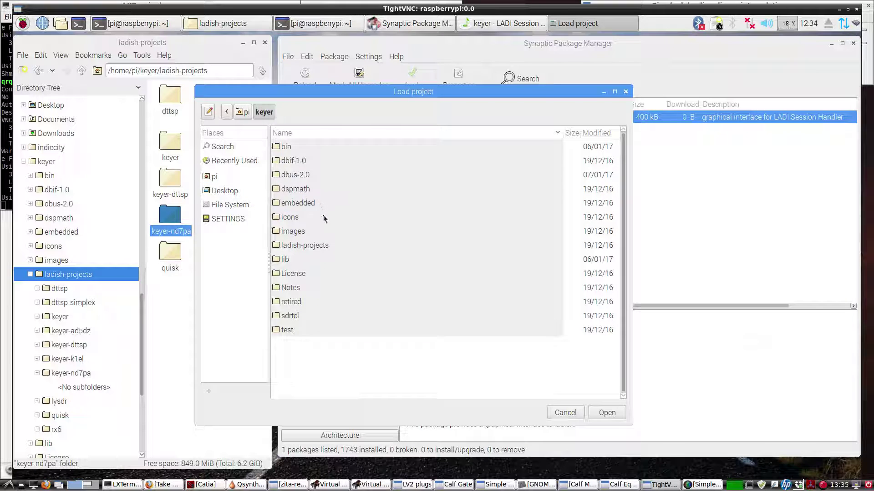
{"action": "double_click", "coordinate": [296, 246]}
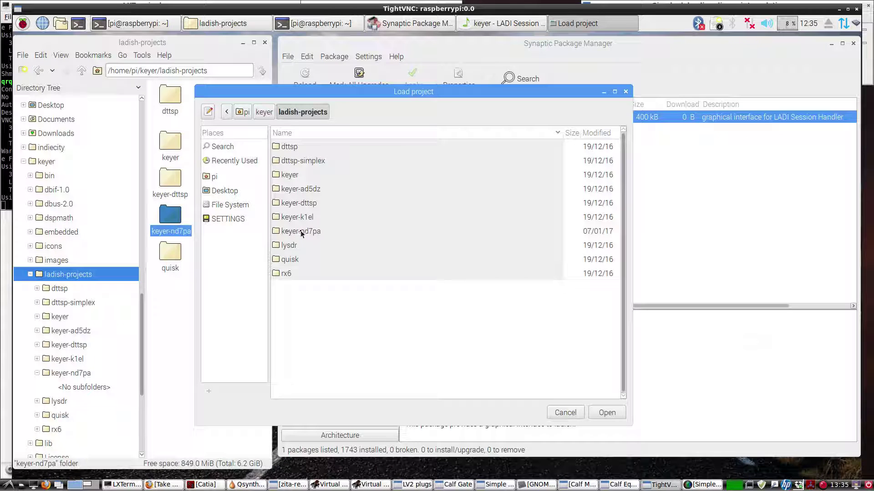
{"action": "left_click", "coordinate": [301, 233]}
{"action": "double_click", "coordinate": [301, 232]}
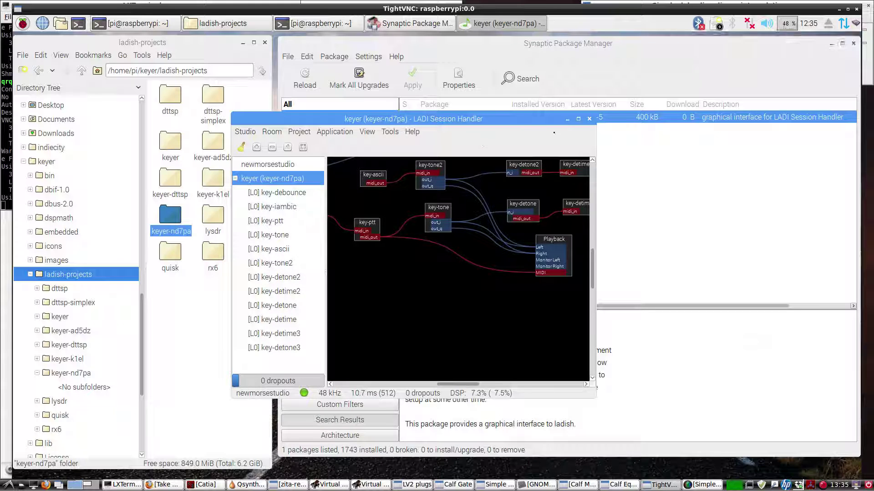
{"action": "left_click", "coordinate": [578, 119]}
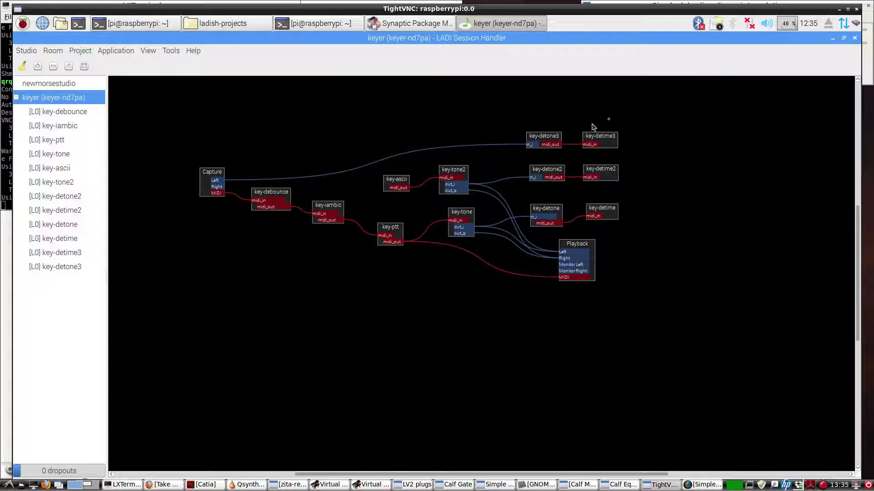
{"action": "left_click", "coordinate": [844, 39]}
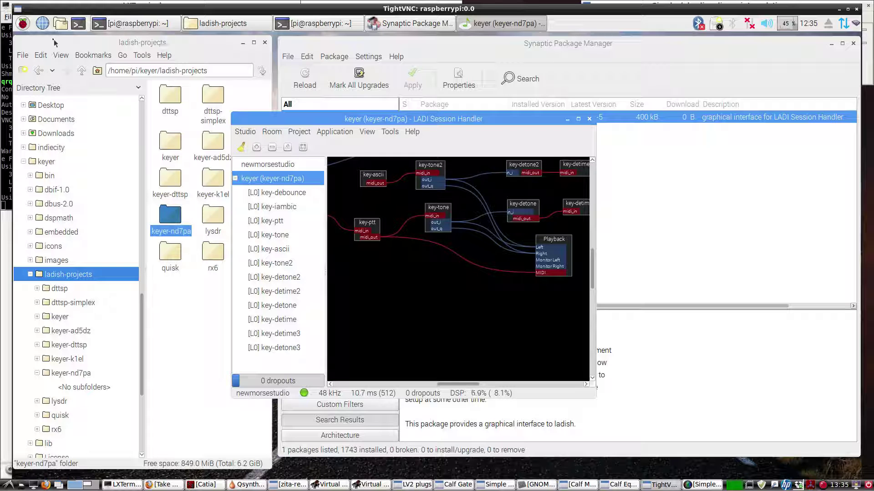
- Launch Patchage from the Sound & Video menu
{"action": "left_click", "coordinate": [22, 24]}
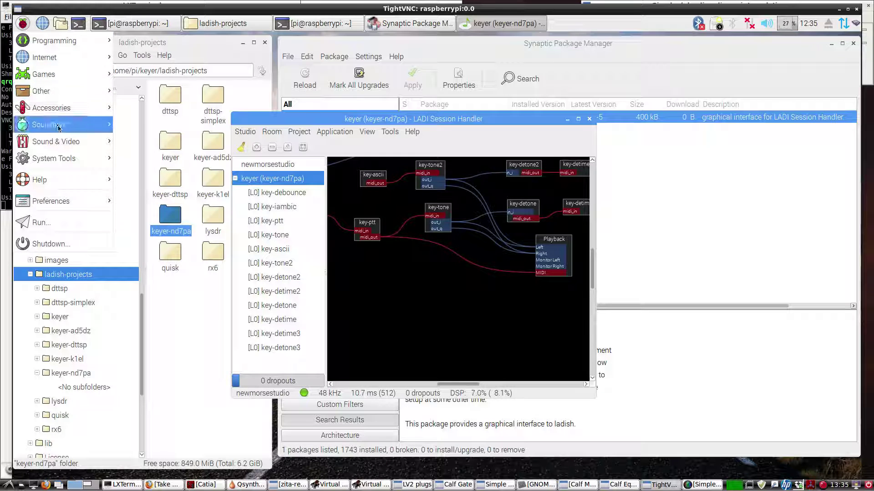
{"action": "mouse_move", "coordinate": [63, 141]}
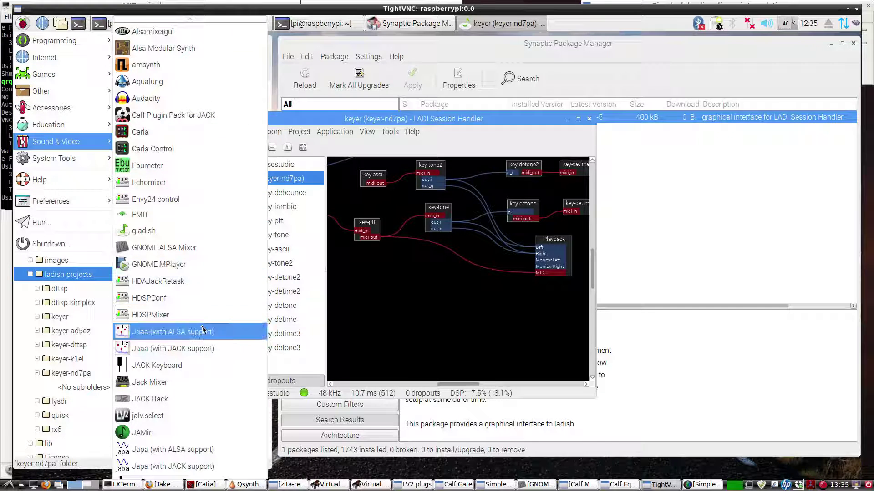
{"action": "scroll", "coordinate": [203, 329], "scroll_direction": "down", "scroll_amount": 2}
{"action": "scroll", "coordinate": [204, 329], "scroll_direction": "down", "scroll_amount": 5}
{"action": "scroll", "coordinate": [204, 329], "scroll_direction": "down", "scroll_amount": 4}
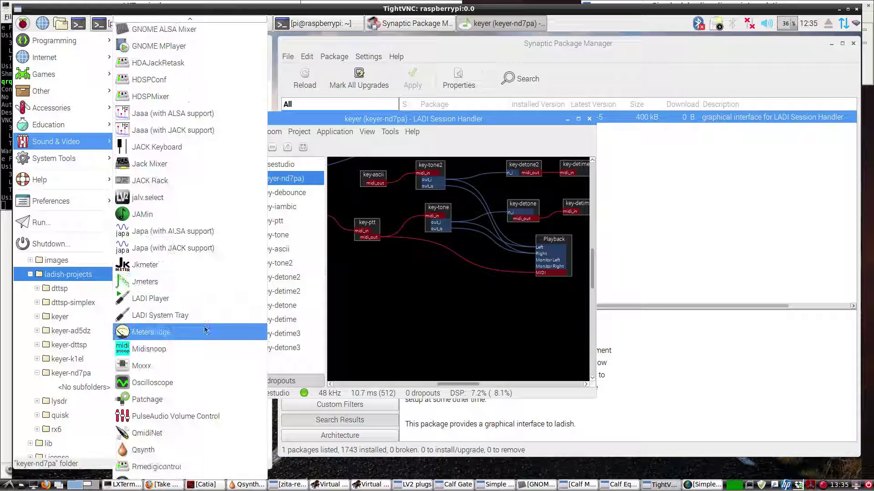
{"action": "left_click", "coordinate": [175, 400]}
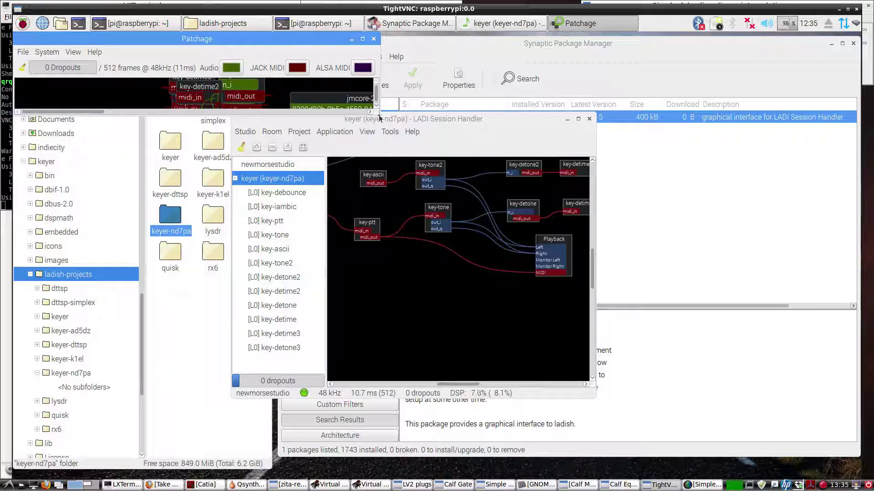
- Maximize Patchage to inspect the full JACK and ALSA graph, then restore its size
{"action": "left_click_drag", "start_coordinate": [380, 116], "coordinate": [806, 388]}
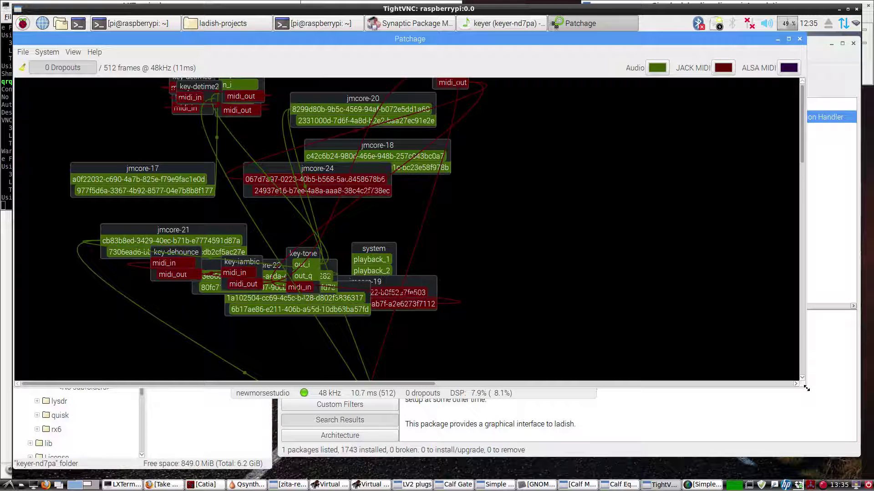
{"action": "left_click", "coordinate": [789, 40]}
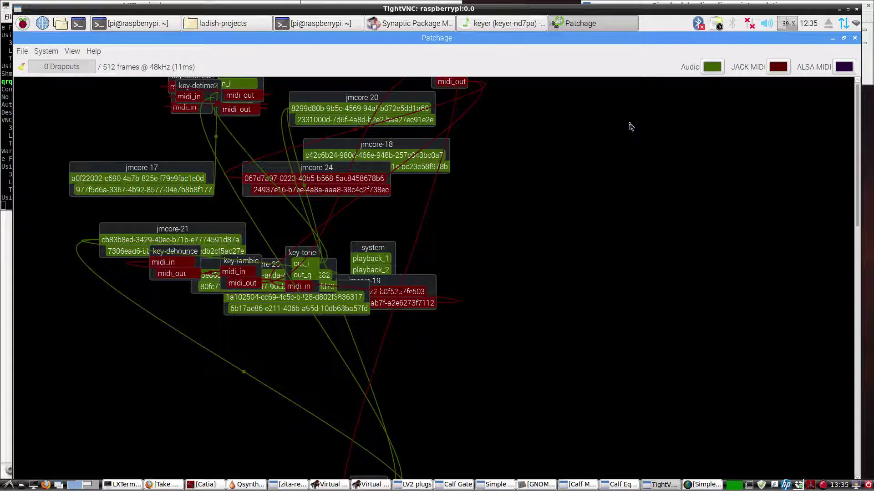
{"action": "scroll", "coordinate": [574, 191], "scroll_direction": "down", "scroll_amount": 2}
{"action": "left_click", "coordinate": [856, 214]}
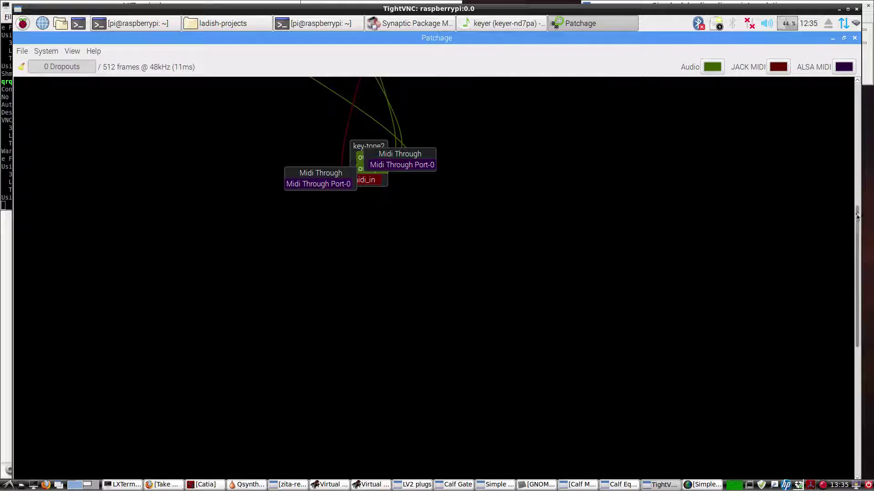
{"action": "left_click", "coordinate": [856, 121]}
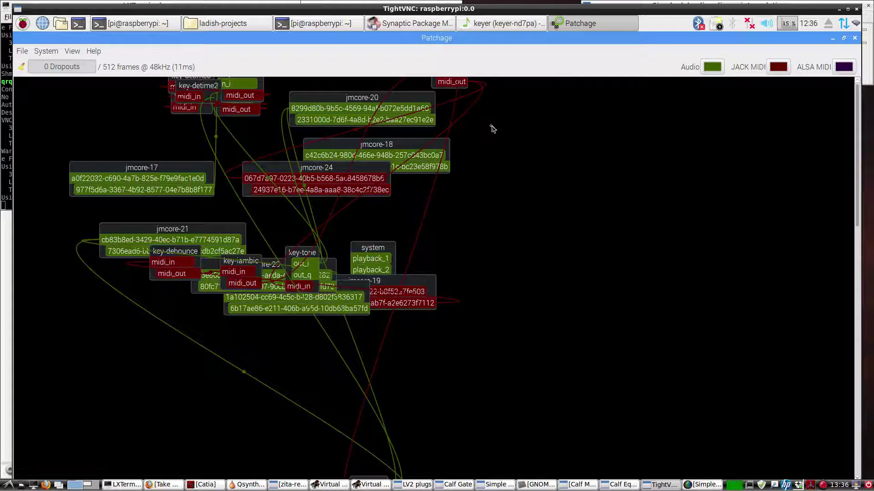
{"action": "left_click", "coordinate": [845, 39]}
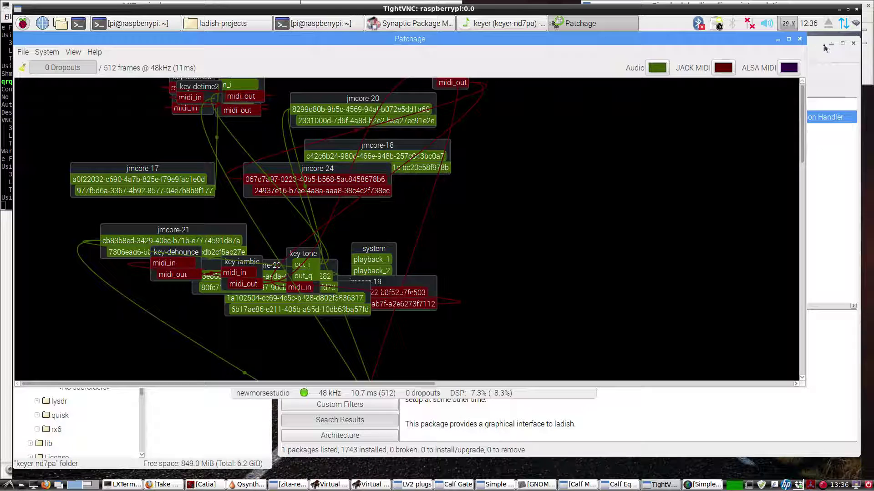
- Minimize Patchage, then move and widen gladish to reveal key-detone3 and key-detime3
{"action": "left_click", "coordinate": [778, 39]}
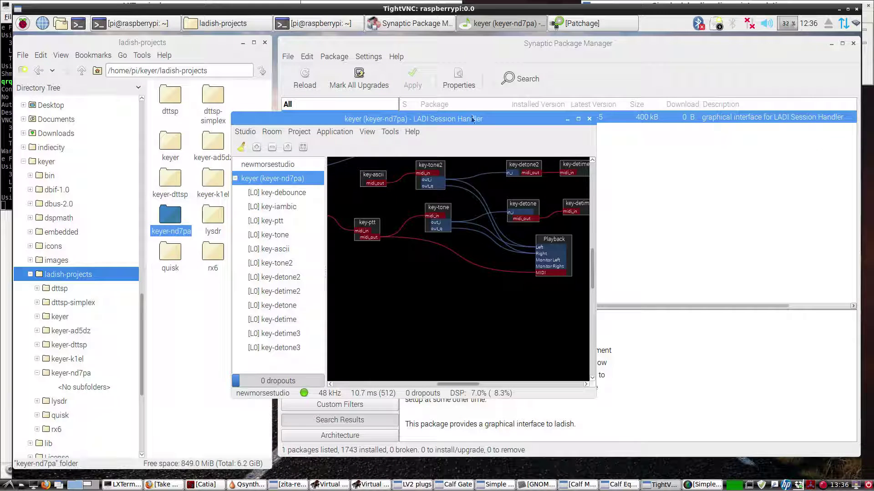
{"action": "left_click_drag", "start_coordinate": [454, 123], "coordinate": [396, 112]}
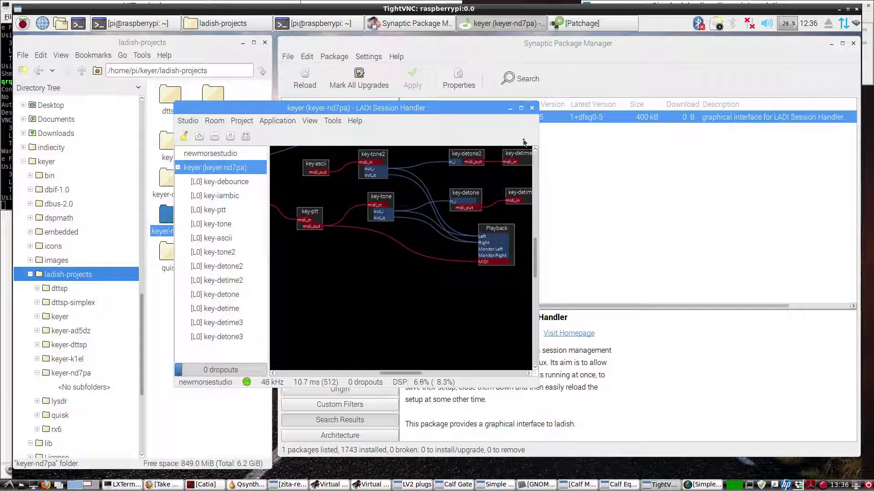
{"action": "left_click_drag", "start_coordinate": [538, 139], "coordinate": [709, 135]}
{"action": "scroll", "coordinate": [669, 164], "scroll_direction": "up", "scroll_amount": 3}
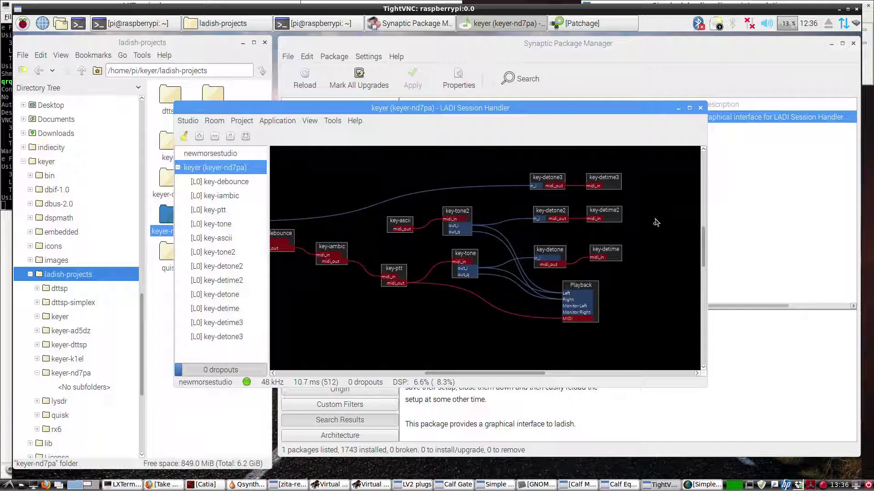
{"action": "left_click", "coordinate": [706, 485]}
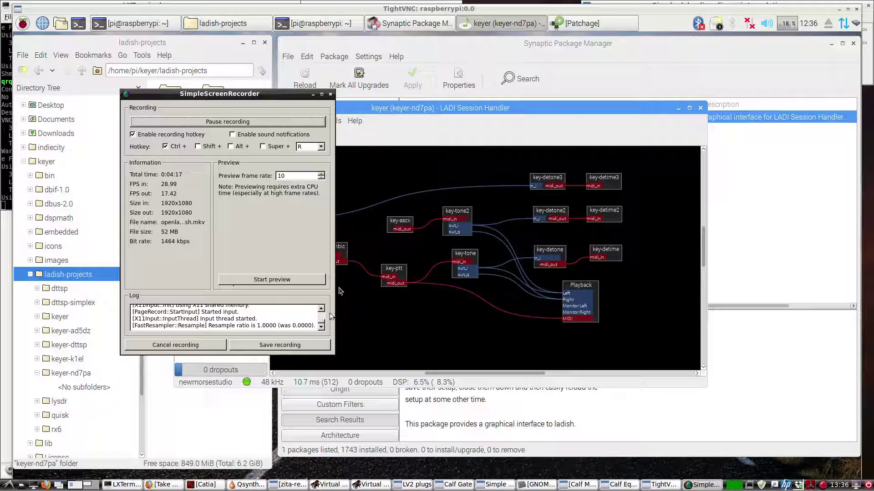